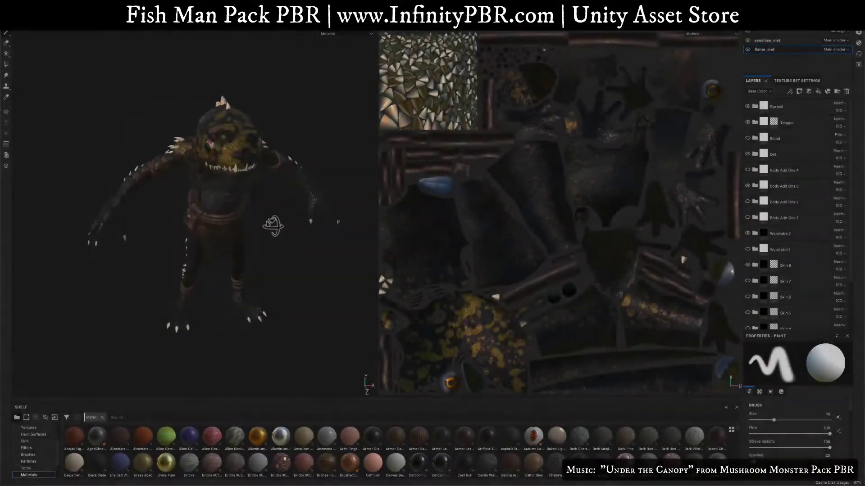
# Set the size of the fisher_mat texture set to 1024
pyautogui.keyDown('alt'); pyautogui.moveTo(274, 225); pyautogui.dragTo(235, 218); pyautogui.keyUp('alt')
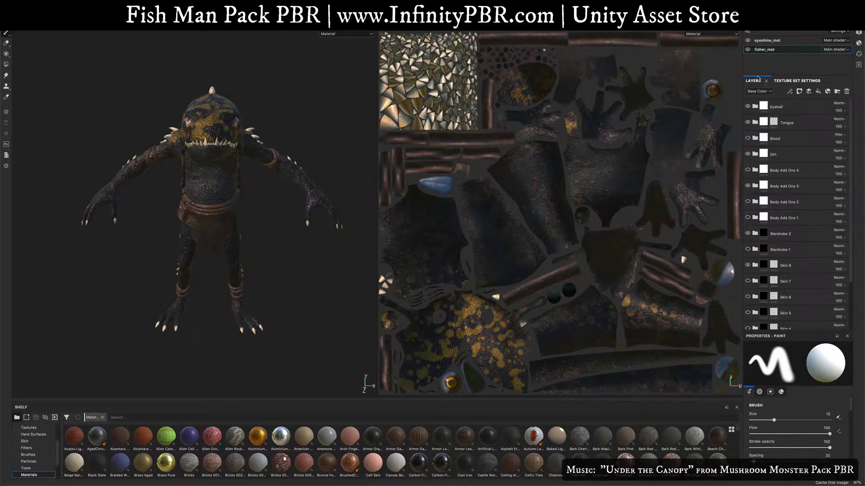
pyautogui.click(783, 81)
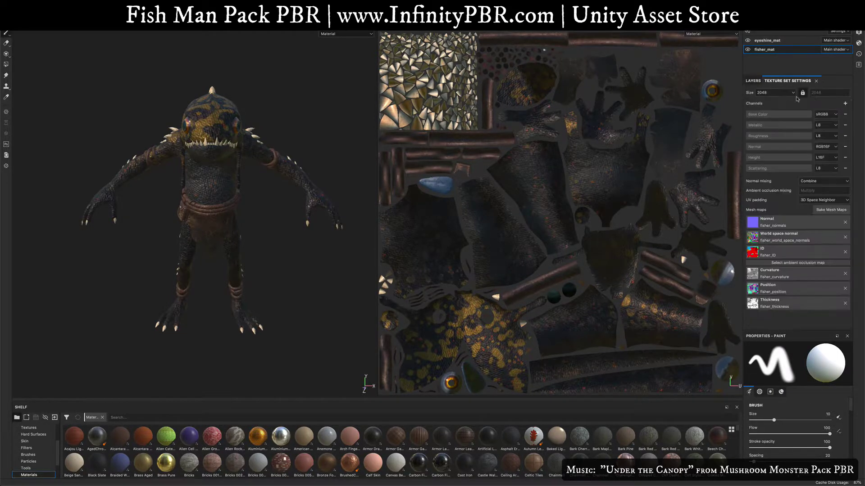
pyautogui.click(771, 93)
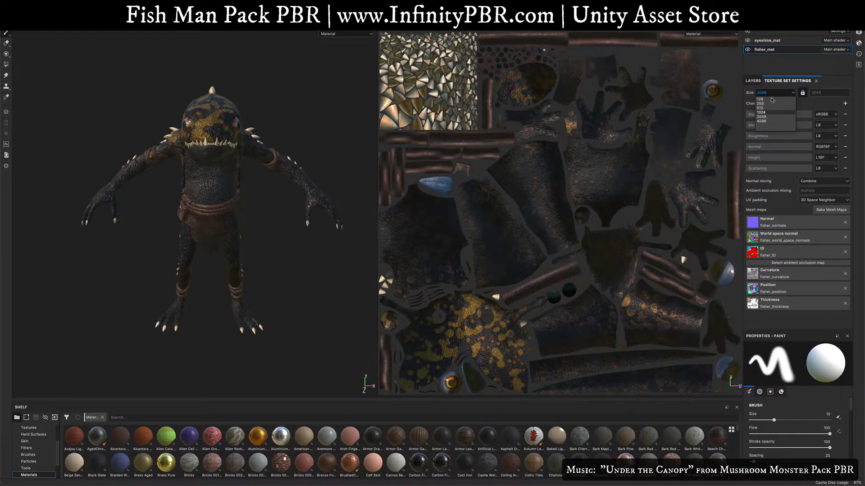
pyautogui.click(771, 112)
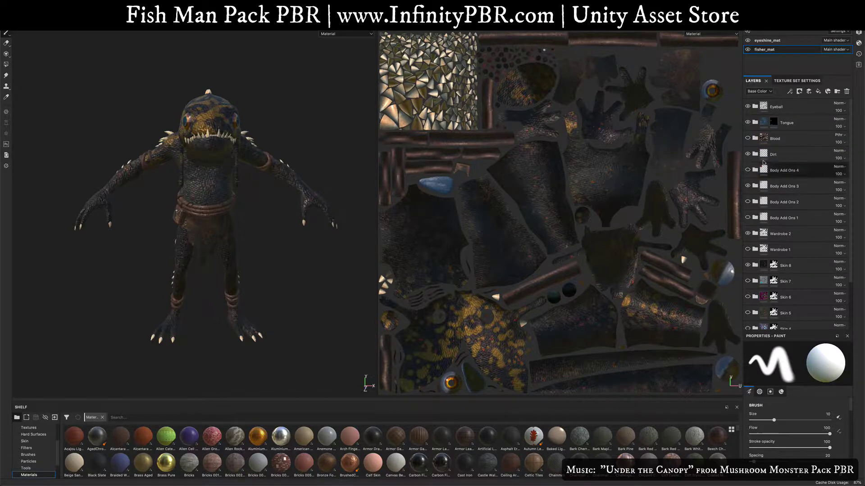
# Hide Body Add Ons 3, preview the other Body Add Ons folders, and leave only Body Add Ons 1 visible
pyautogui.scroll(-3, 752, 268)
pyautogui.scroll(3, 761, 267)
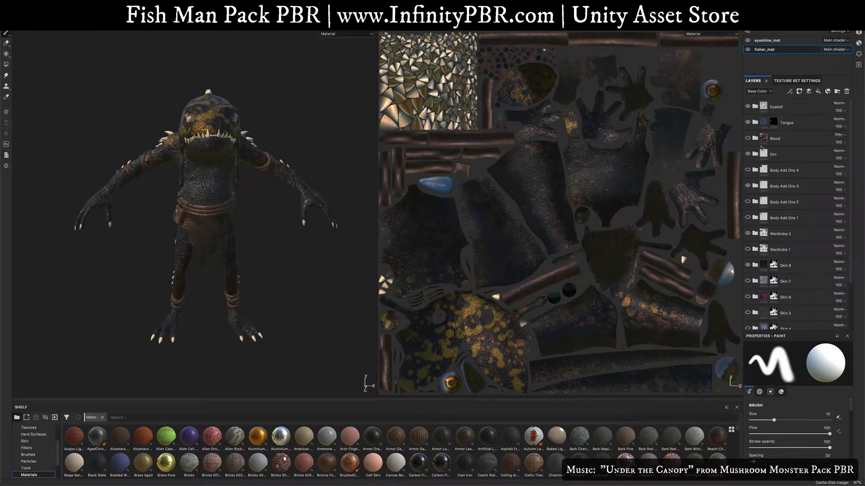
pyautogui.click(761, 135)
pyautogui.click(748, 186)
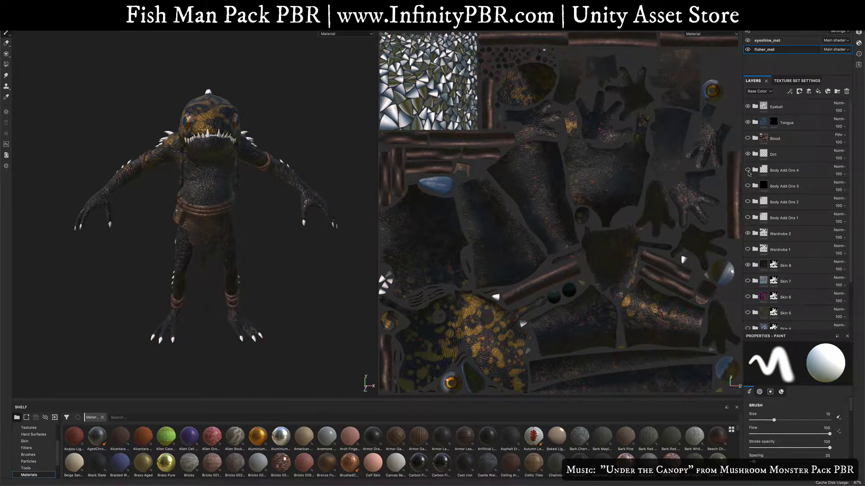
pyautogui.click(747, 170)
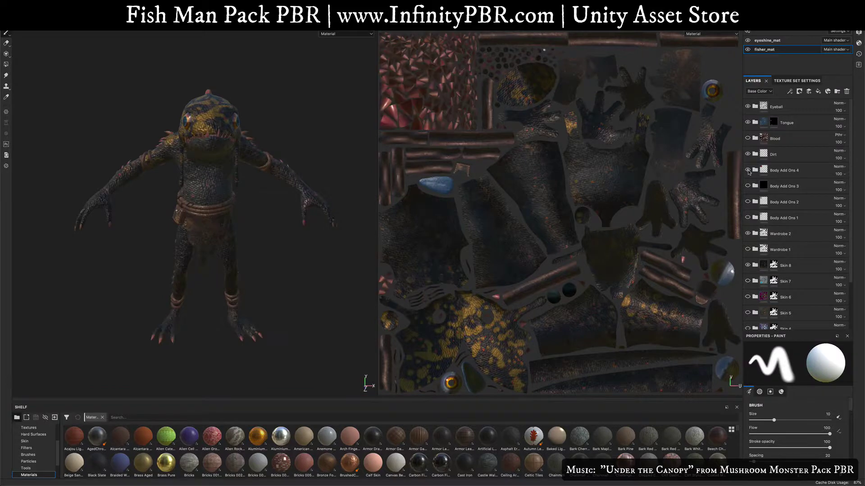
pyautogui.click(748, 172)
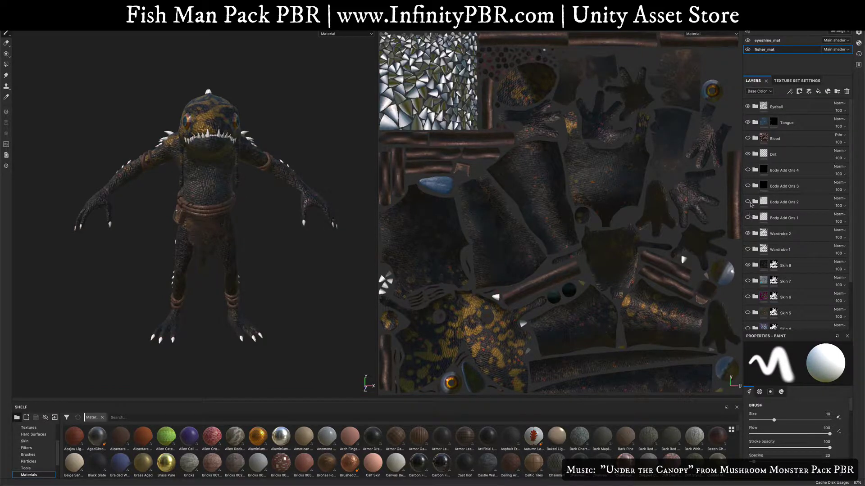
pyautogui.click(748, 202)
pyautogui.click(747, 218)
pyautogui.click(747, 218)
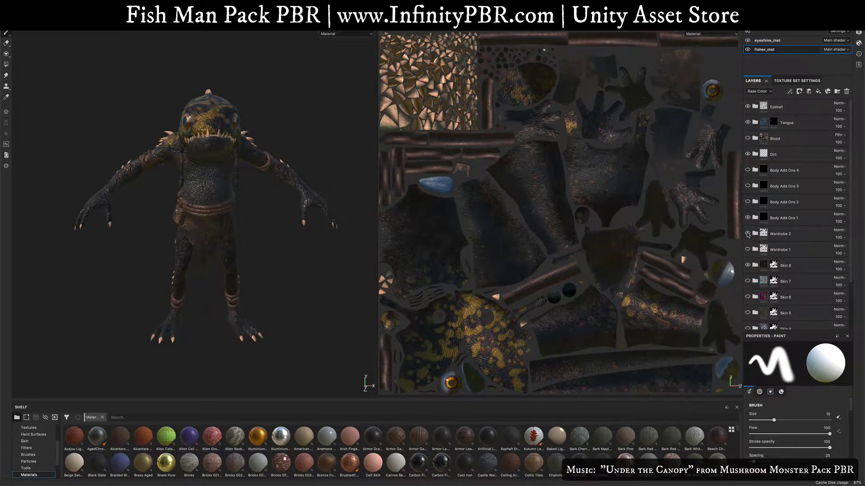
# Switch the outfit from Wardrobe 2 to Wardrobe 1, toggling Wardrobe 2 once more to compare them
pyautogui.click(748, 233)
pyautogui.click(747, 249)
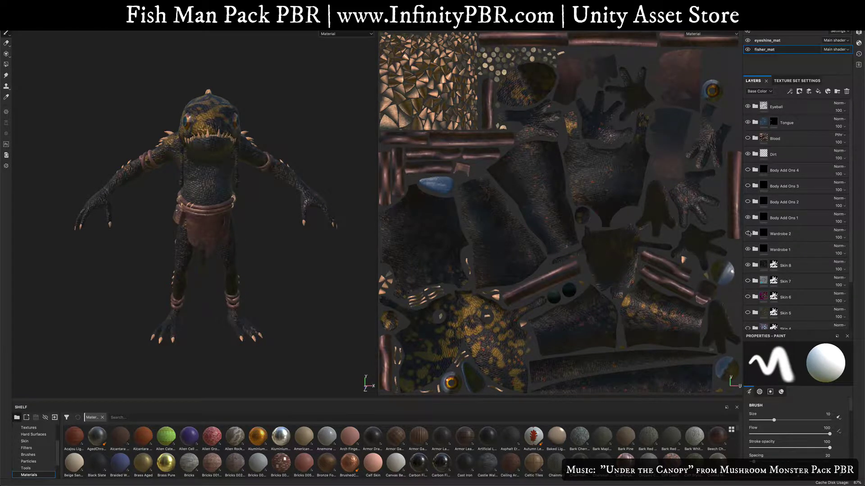
pyautogui.click(747, 233)
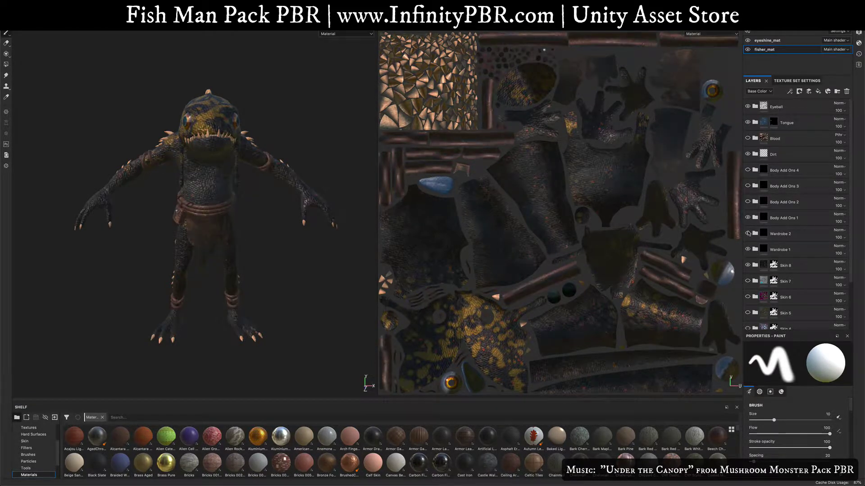
pyautogui.click(748, 234)
# Preview the Skin 1 and Skin 7 folders in place of Skin 8, and make Skin 8 visible again
pyautogui.scroll(-3, 748, 284)
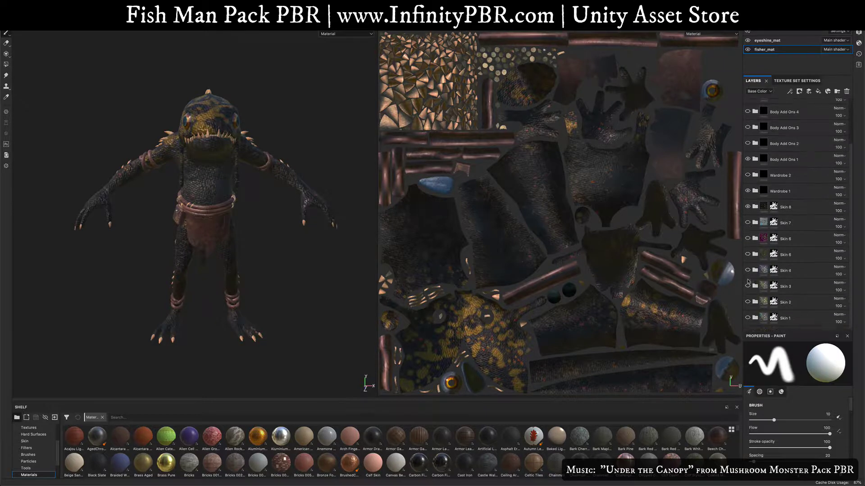
pyautogui.click(747, 206)
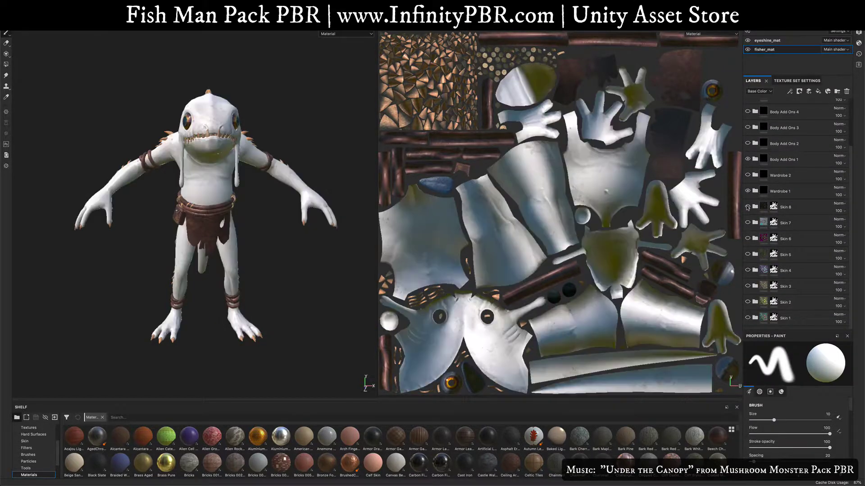
pyautogui.click(747, 318)
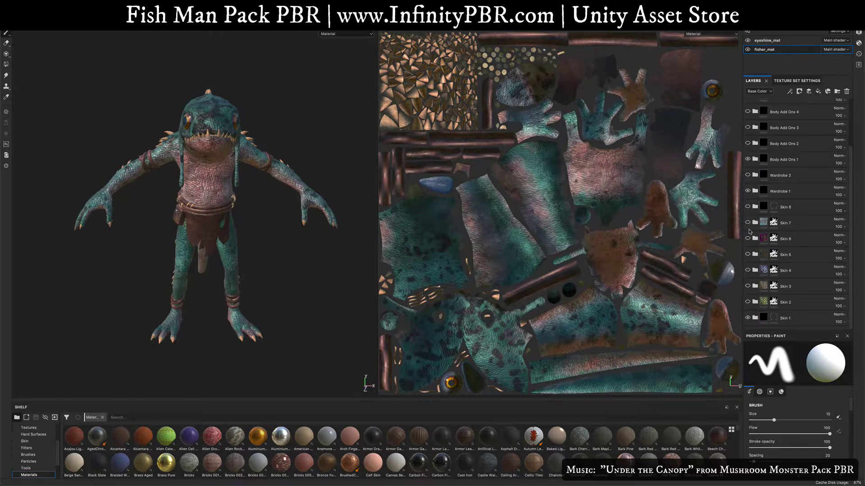
pyautogui.click(748, 222)
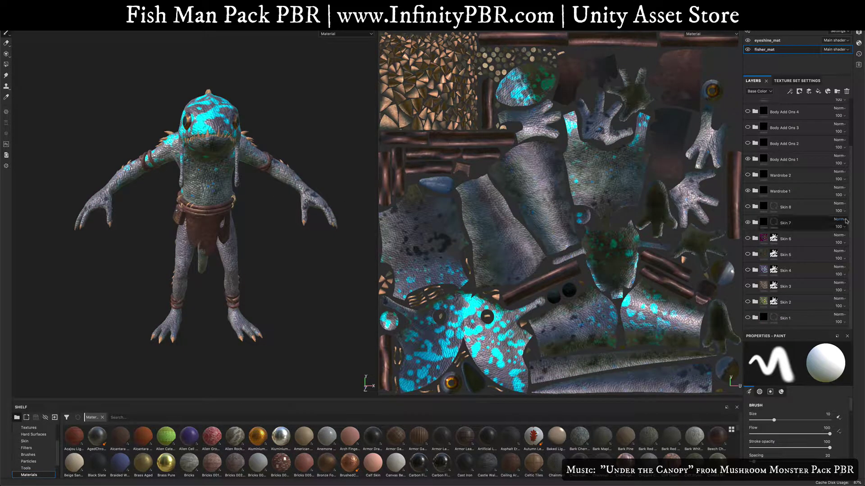
pyautogui.click(748, 207)
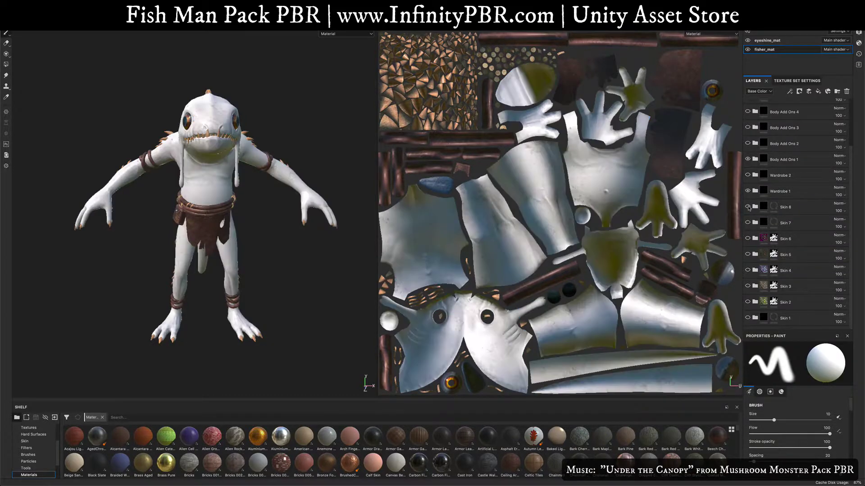
# Duplicate the Skin 8 folder, hide the original, and rename the copy Skin 9
pyautogui.click(799, 207)
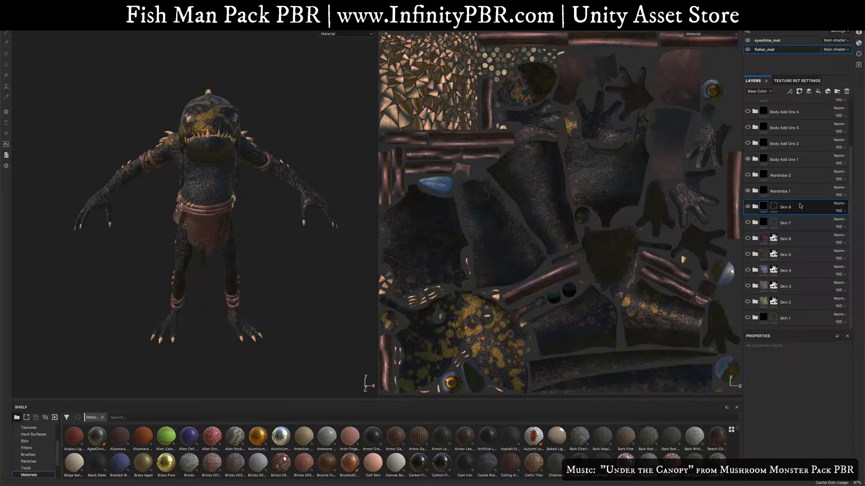
pyautogui.hotkey('ctrl', 'd')
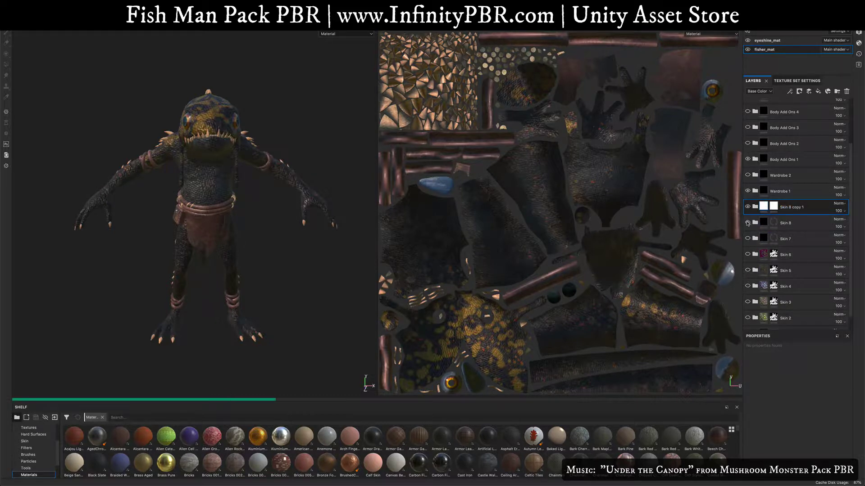
pyautogui.doubleClick(790, 207)
pyautogui.moveTo(790, 207); pyautogui.dragTo(807, 208)
pyautogui.write('9')
pyautogui.press('Return')
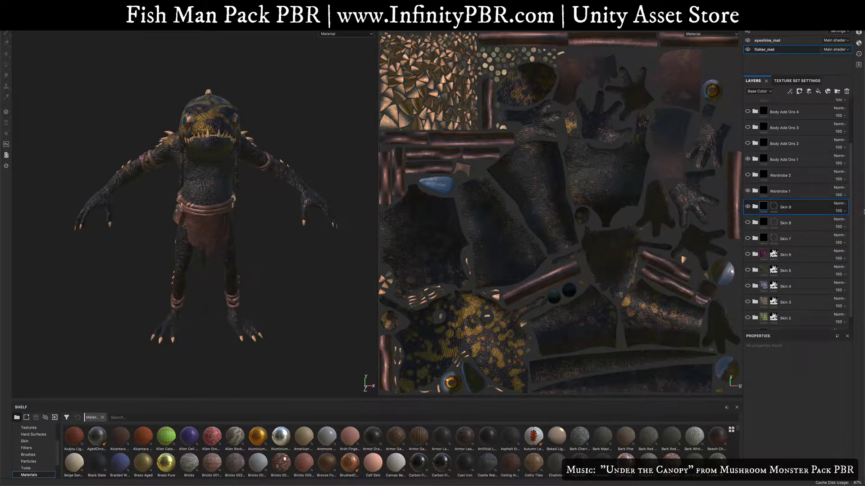
# Open the HSL Perceptive filter of the main HSL layer inside Skin 9 and set its hue to 0.66
pyautogui.click(755, 207)
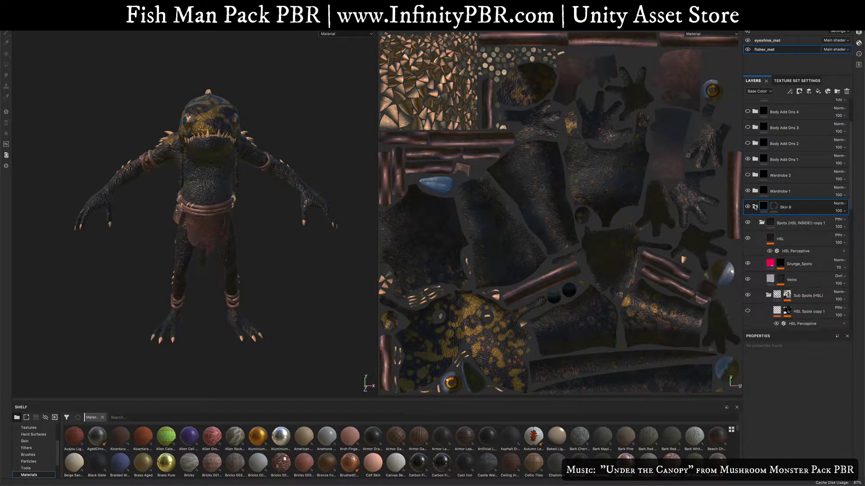
pyautogui.click(761, 224)
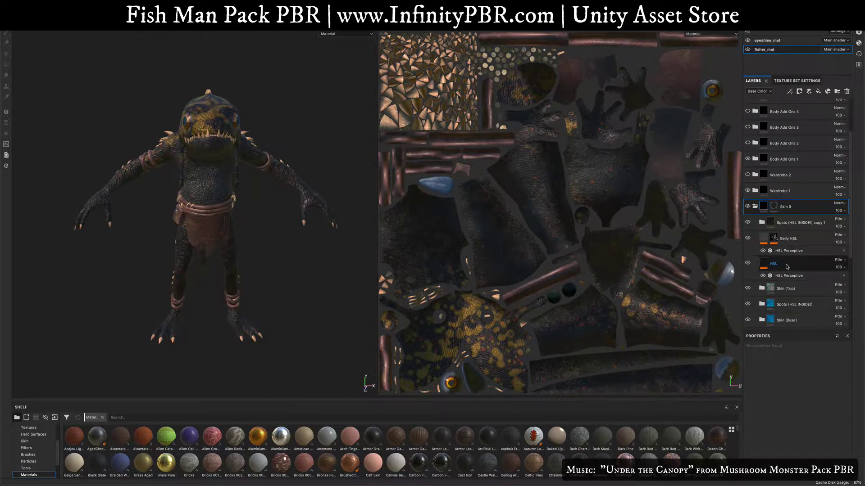
pyautogui.scroll(-2, 775, 272)
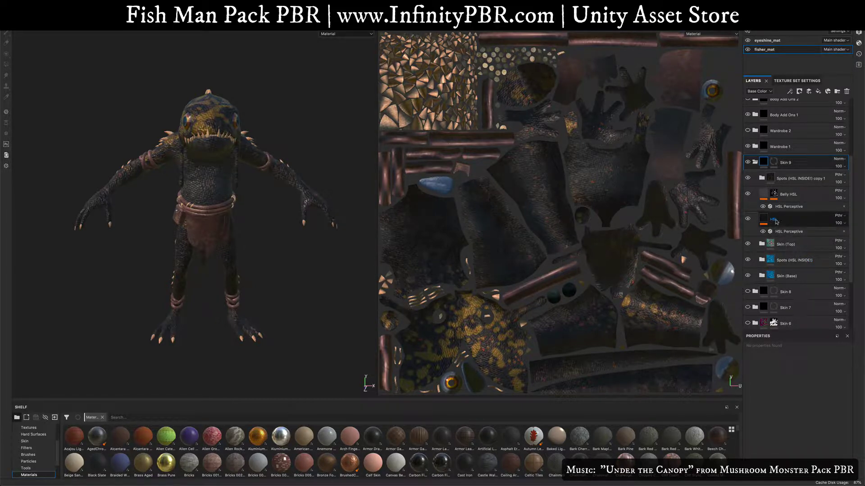
pyautogui.click(788, 231)
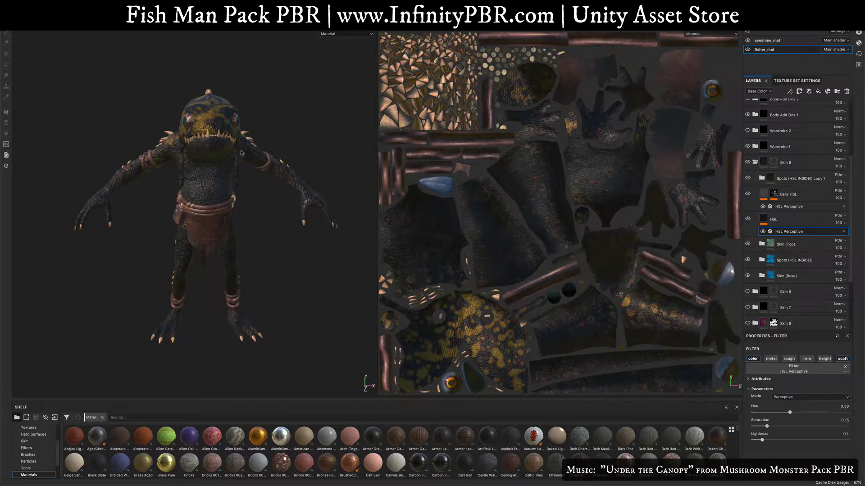
pyautogui.keyDown('alt'); pyautogui.moveTo(262, 174); pyautogui.dragTo(216, 161); pyautogui.keyUp('alt')
pyautogui.keyDown('alt'); pyautogui.moveTo(206, 147); pyautogui.dragTo(259, 199, button='middle'); pyautogui.keyUp('alt')
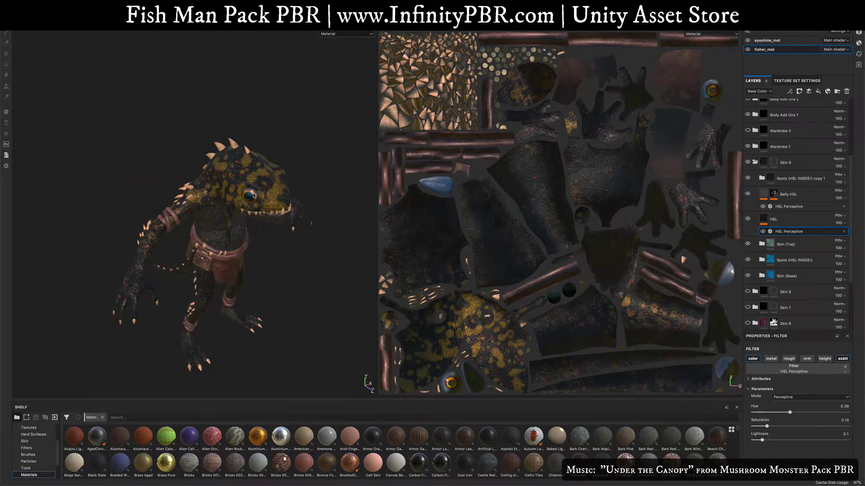
pyautogui.scroll(3, 254, 195)
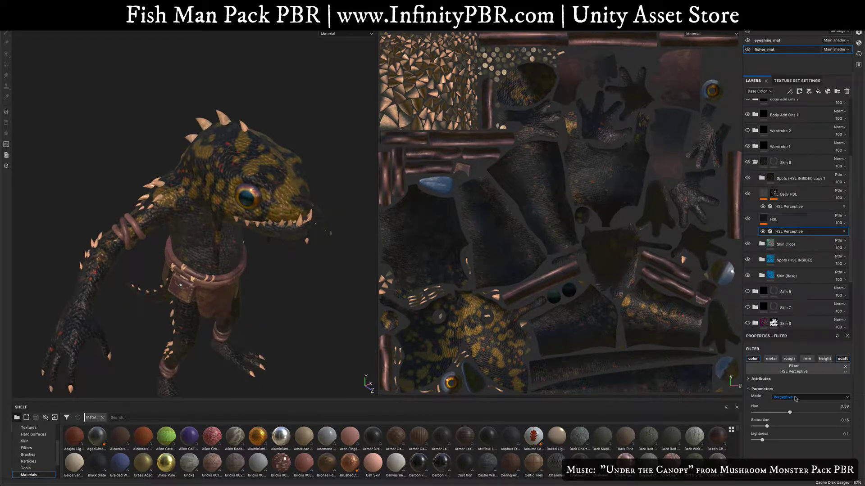
pyautogui.click(816, 413)
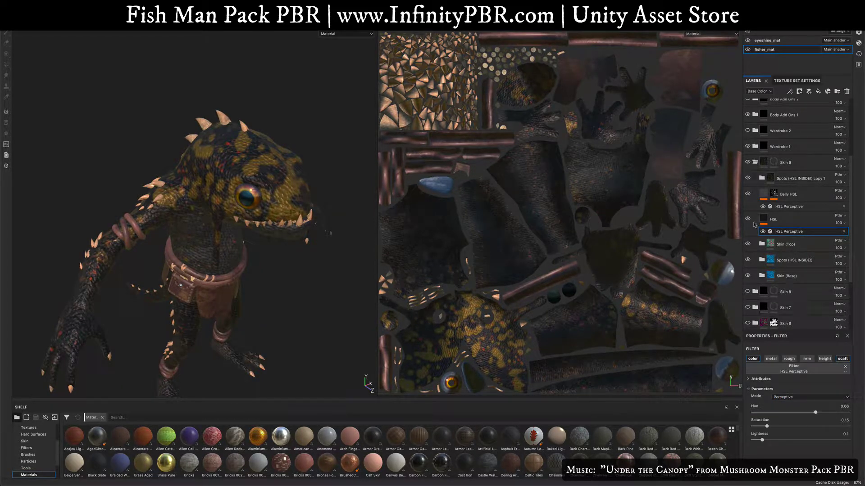
# Try a green skin on Skin 9's HSL layer with hue 0.29, saturation 0.73 and lightness 0.52
pyautogui.click(748, 220)
pyautogui.click(748, 220)
pyautogui.click(780, 413)
pyautogui.click(793, 426)
pyautogui.click(823, 426)
pyautogui.click(813, 439)
pyautogui.click(802, 440)
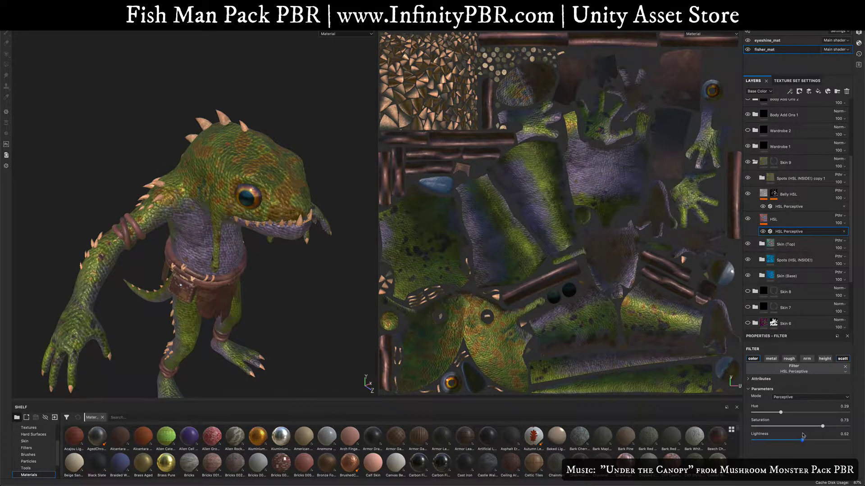
# Recolor Skin 9 blue-green by setting its HSL filter to hue 0.46, saturation 0.69 and lightness 0.43
pyautogui.moveTo(822, 426); pyautogui.dragTo(803, 427)
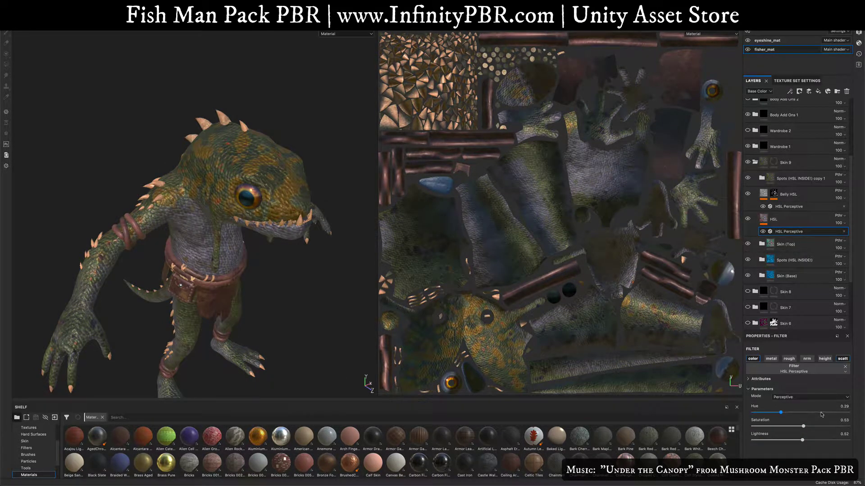
pyautogui.moveTo(820, 415); pyautogui.dragTo(822, 415)
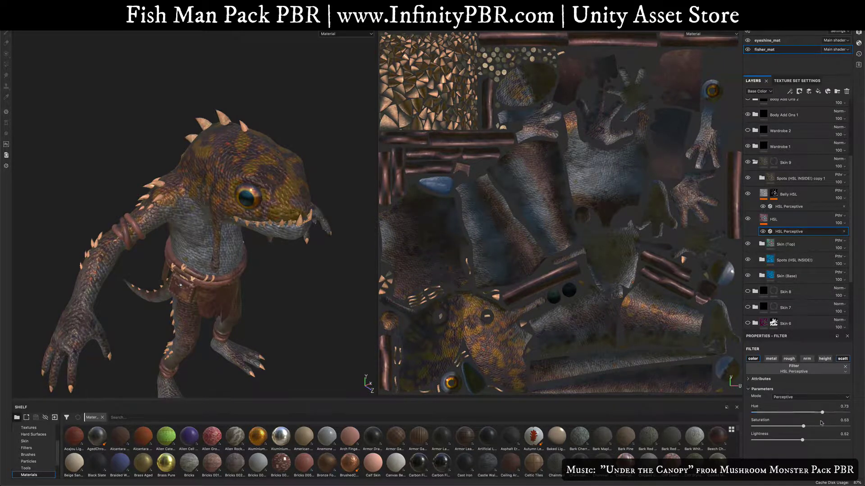
pyautogui.click(818, 426)
pyautogui.click(819, 440)
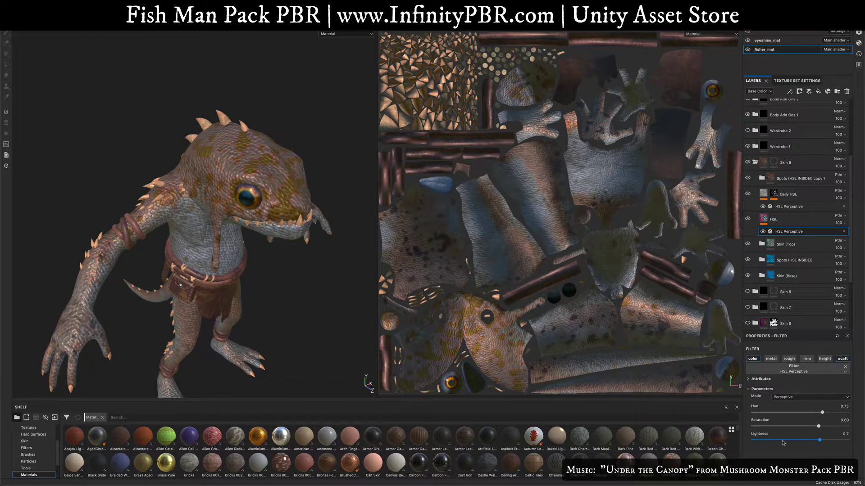
pyautogui.moveTo(782, 441); pyautogui.dragTo(793, 440)
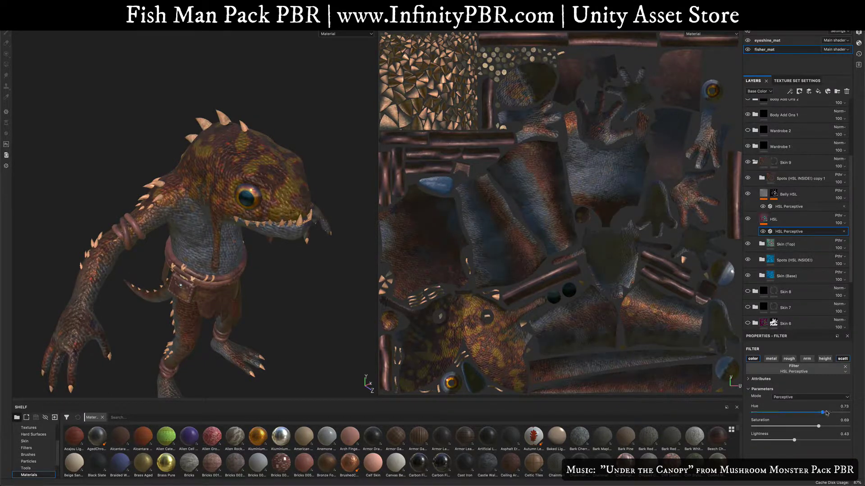
pyautogui.moveTo(826, 413); pyautogui.dragTo(796, 413)
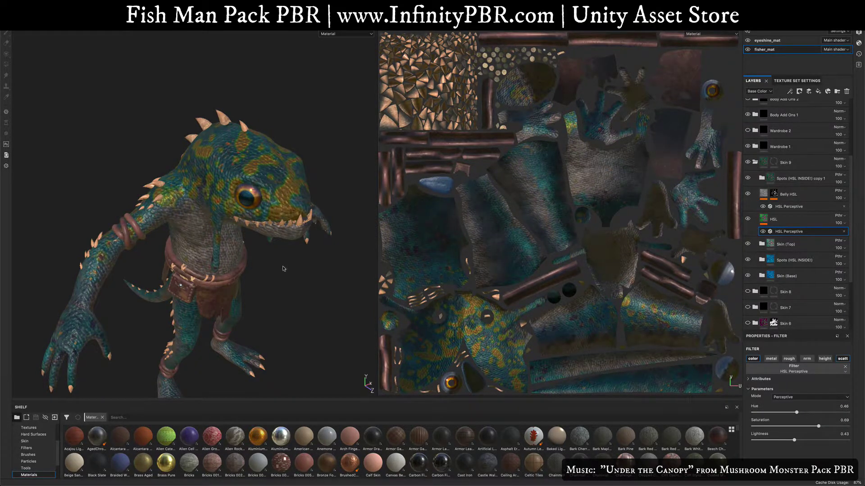
# Open the HSL Perceptive filter of the HSL Spots layer in the Spots (HSL HERE) subfolder of Skin 9's spots folder
pyautogui.keyDown('alt'); pyautogui.moveTo(283, 269); pyautogui.dragTo(277, 289); pyautogui.keyUp('alt')
pyautogui.keyDown('alt'); pyautogui.moveTo(277, 288); pyautogui.dragTo(257, 200, button='middle'); pyautogui.keyUp('alt')
pyautogui.keyDown('alt'); pyautogui.moveTo(257, 200); pyautogui.dragTo(246, 235); pyautogui.keyUp('alt')
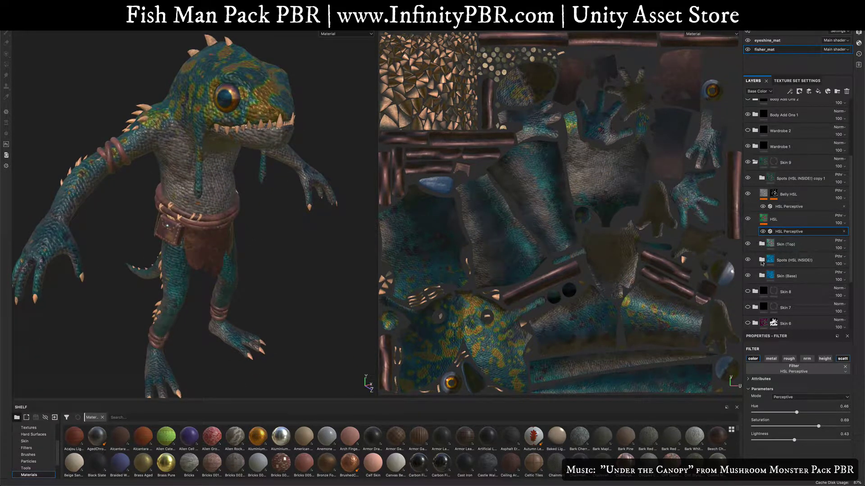
pyautogui.click(761, 261)
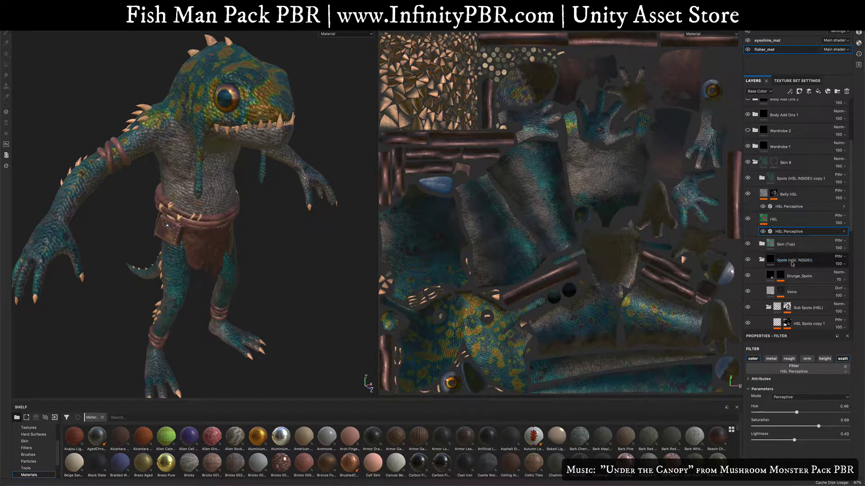
pyautogui.click(769, 310)
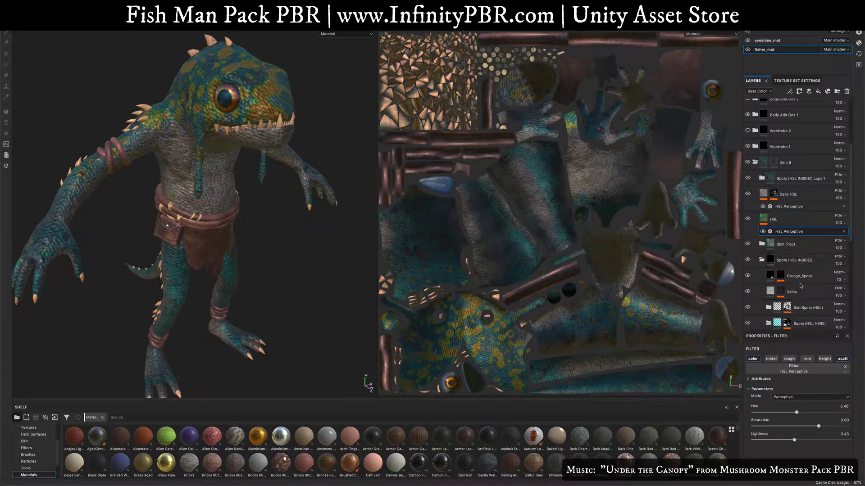
pyautogui.scroll(-2, 800, 286)
pyautogui.click(768, 292)
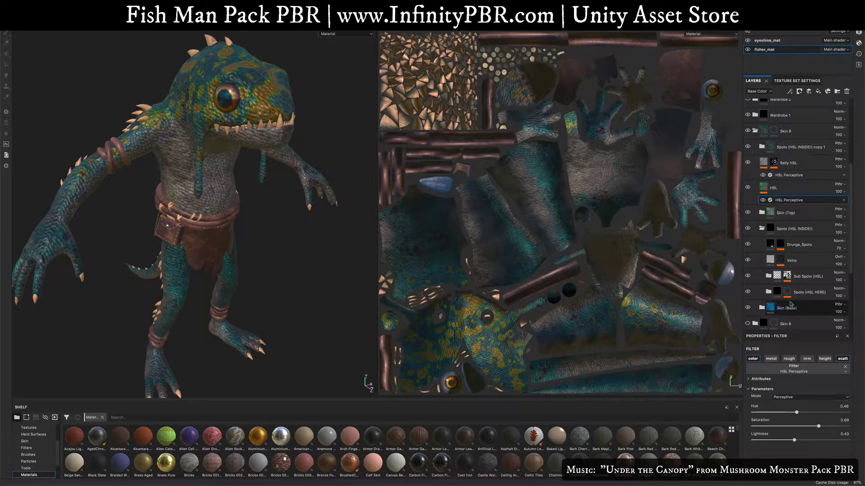
pyautogui.scroll(-5, 779, 288)
pyautogui.click(768, 217)
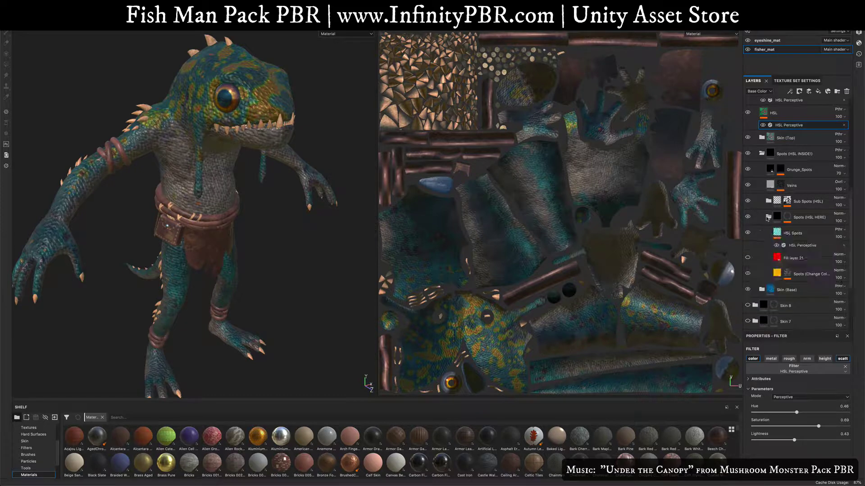
pyautogui.click(799, 247)
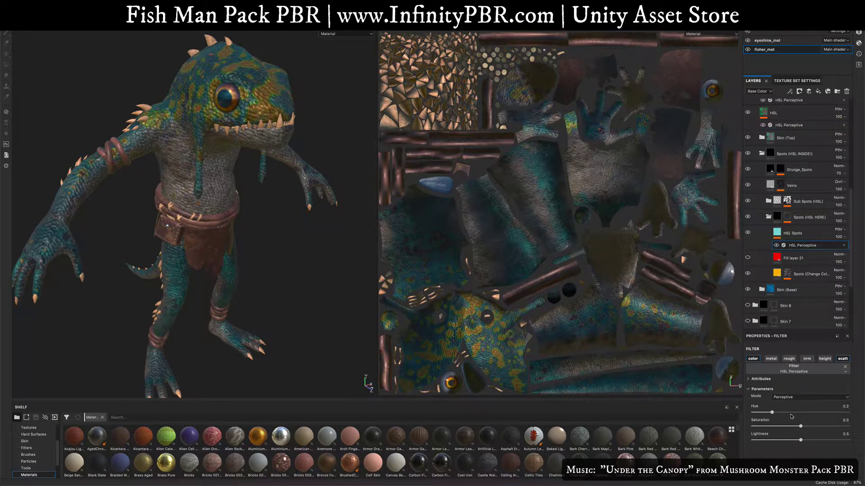
# Recolor the main spots by setting the HSL Spots filter to hue 0.44, saturation 0.48 and lightness 0.46
pyautogui.moveTo(800, 412); pyautogui.dragTo(809, 440)
pyautogui.click(796, 440)
pyautogui.click(799, 426)
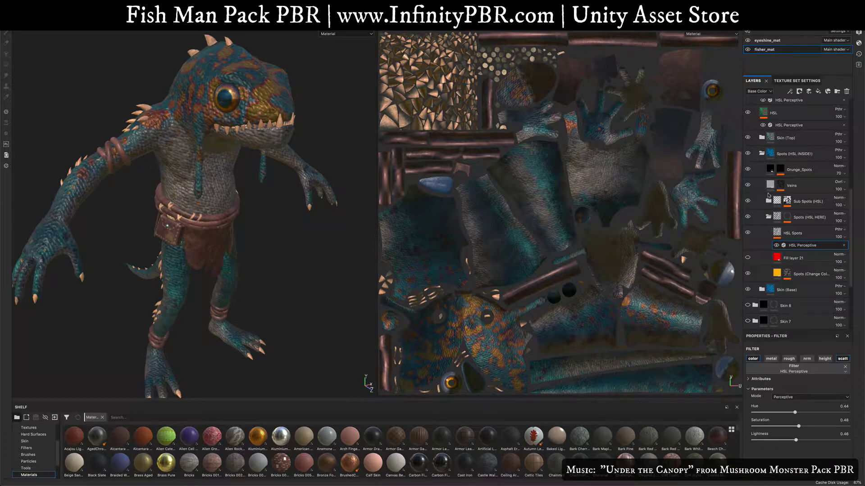
# In the Sub Spots (HSL) folder, adjust the HSL Spots copy 1 filter to hue 0.68, saturation 0.91 and lightness 0.99
pyautogui.click(767, 202)
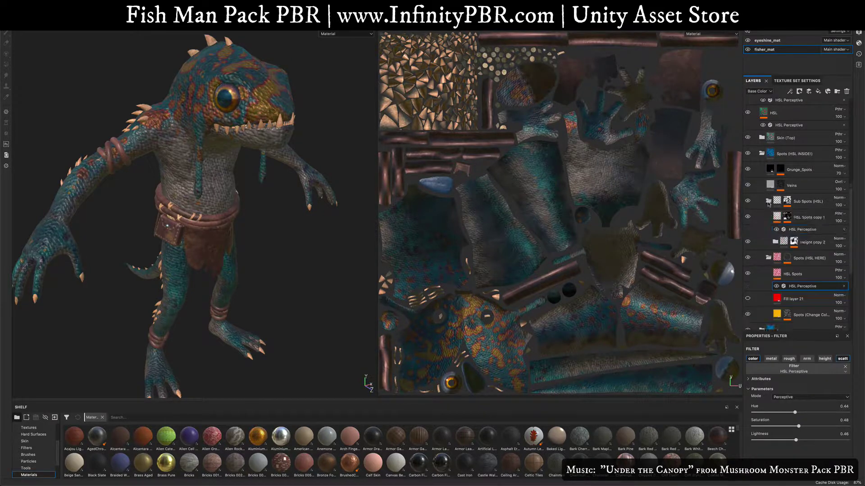
pyautogui.click(796, 231)
pyautogui.moveTo(785, 413); pyautogui.dragTo(786, 440)
pyautogui.keyDown('alt'); pyautogui.moveTo(347, 204); pyautogui.dragTo(356, 146); pyautogui.keyUp('alt')
pyautogui.moveTo(796, 440); pyautogui.dragTo(838, 426)
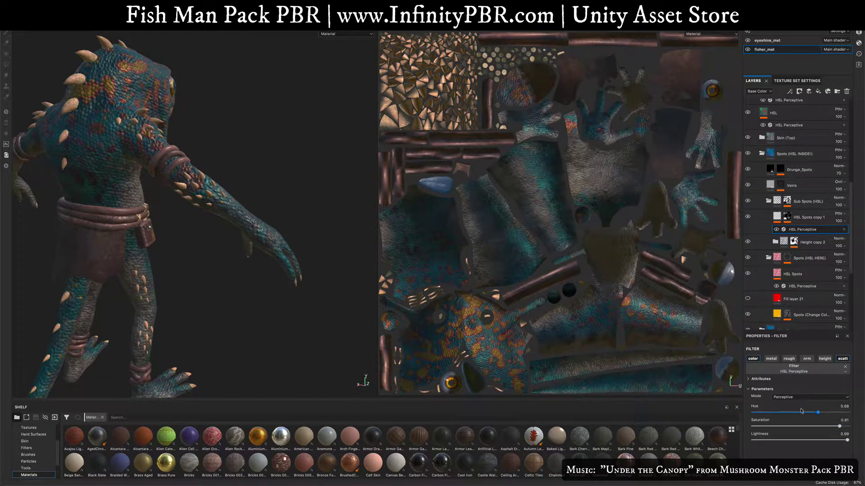